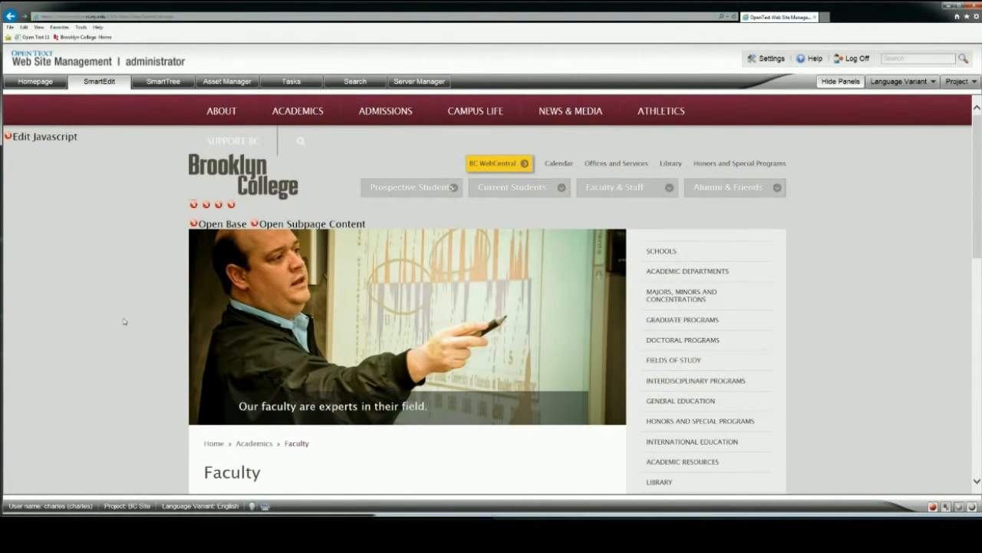
# Step: Look over the Faculty page and open its subpage content for editing
pyautogui.scroll(-1, 123, 321)
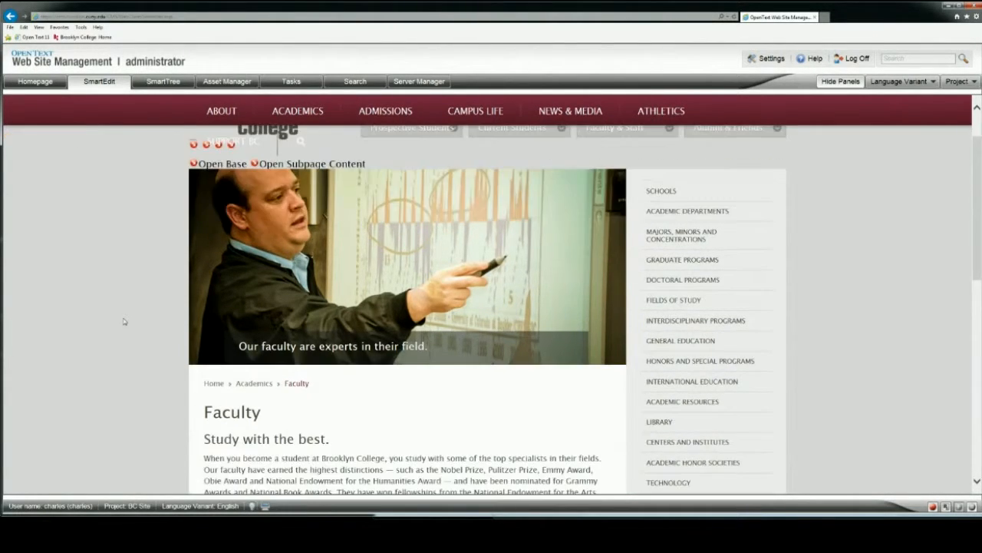
pyautogui.scroll(-5, 123, 321)
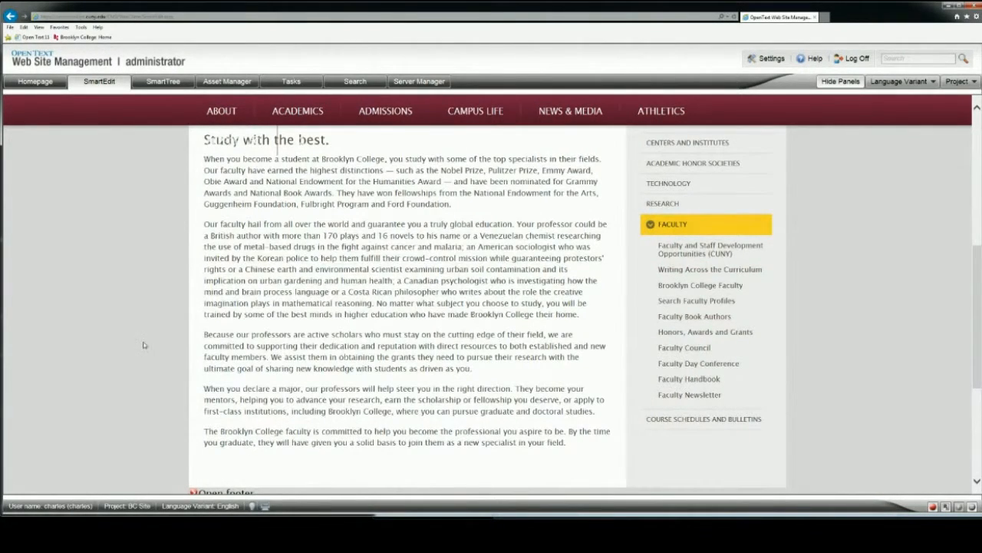
pyautogui.scroll(5, 144, 345)
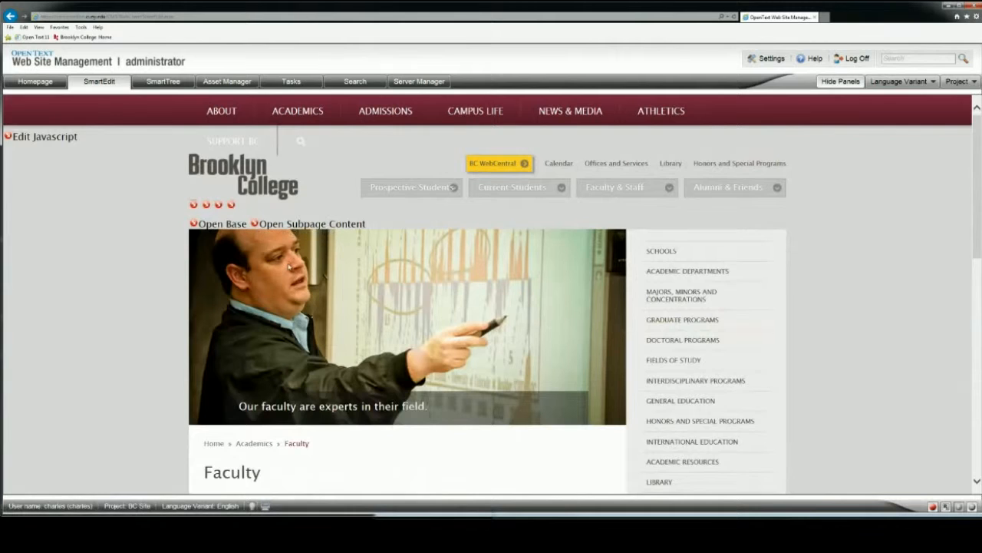
pyautogui.click(254, 224)
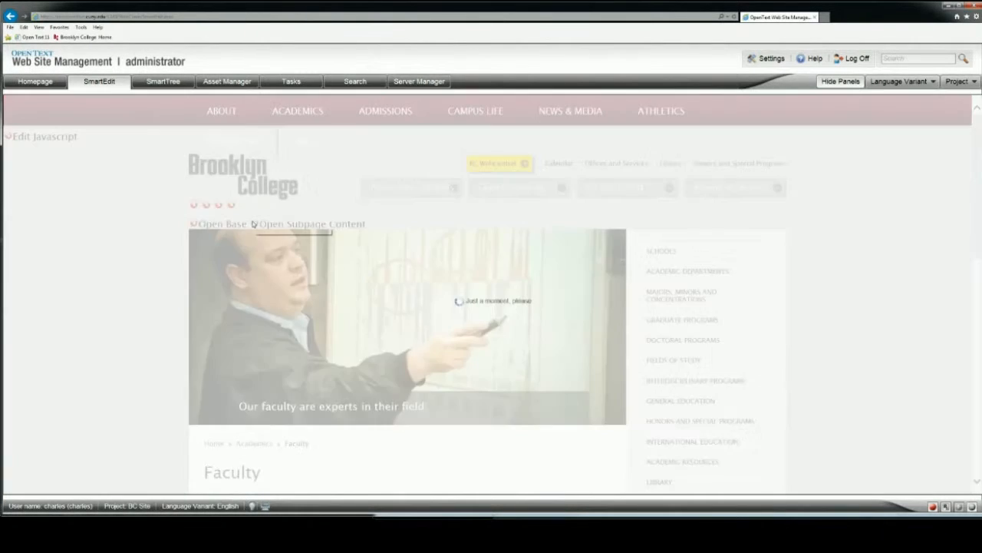
# Step: Create and connect a new secondary page on the Faculty page using the Base content class
pyautogui.scroll(-2, 493, 318)
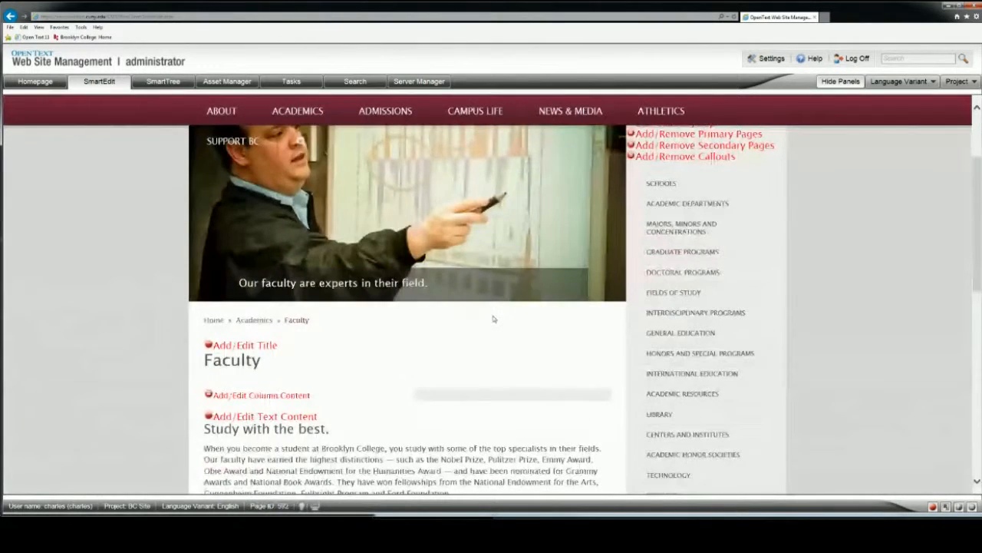
pyautogui.scroll(2, 494, 319)
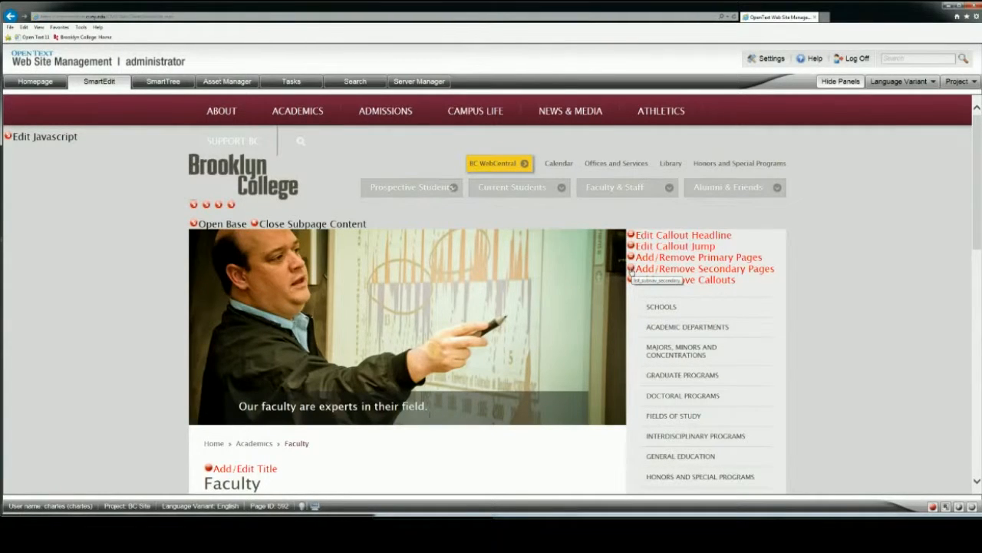
pyautogui.click(631, 271)
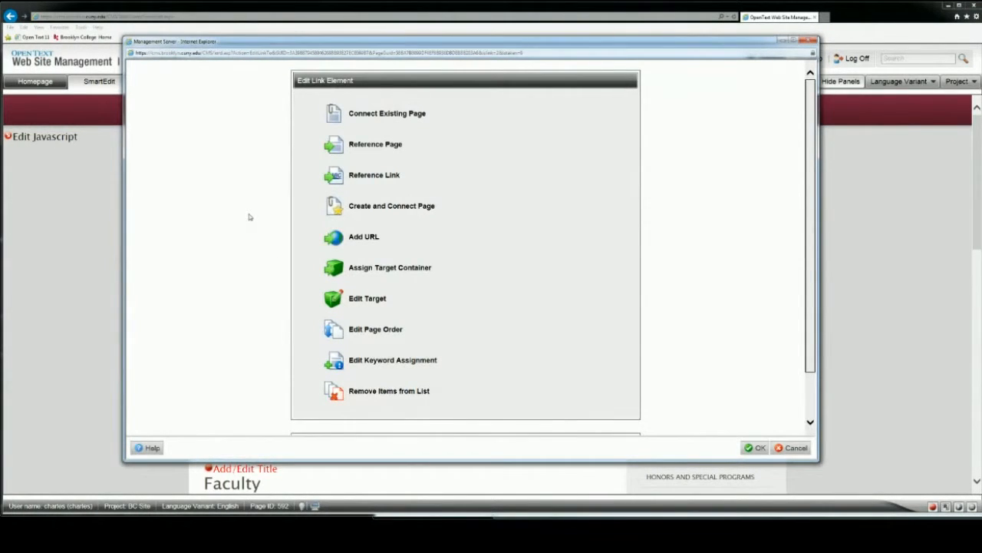
pyautogui.click(377, 206)
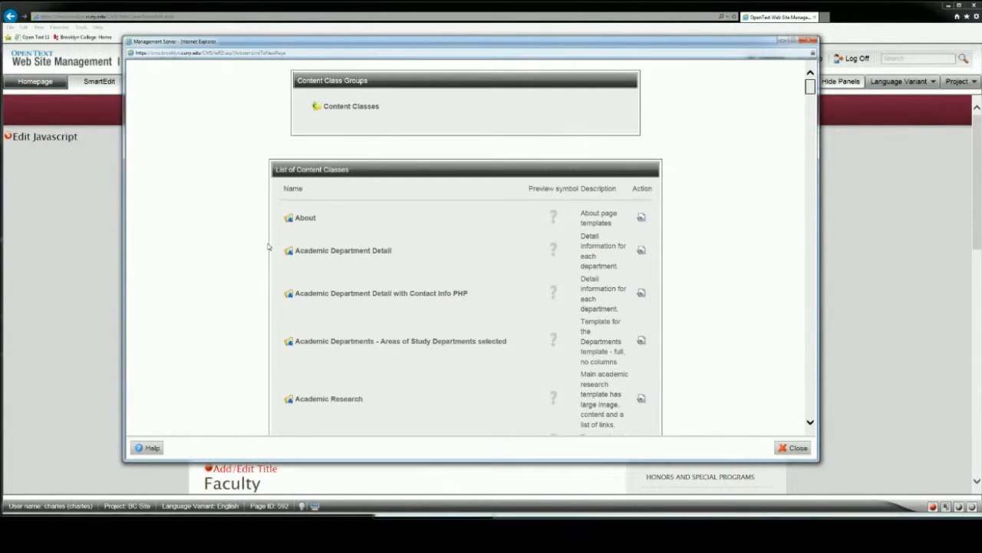
pyautogui.scroll(-15, 268, 247)
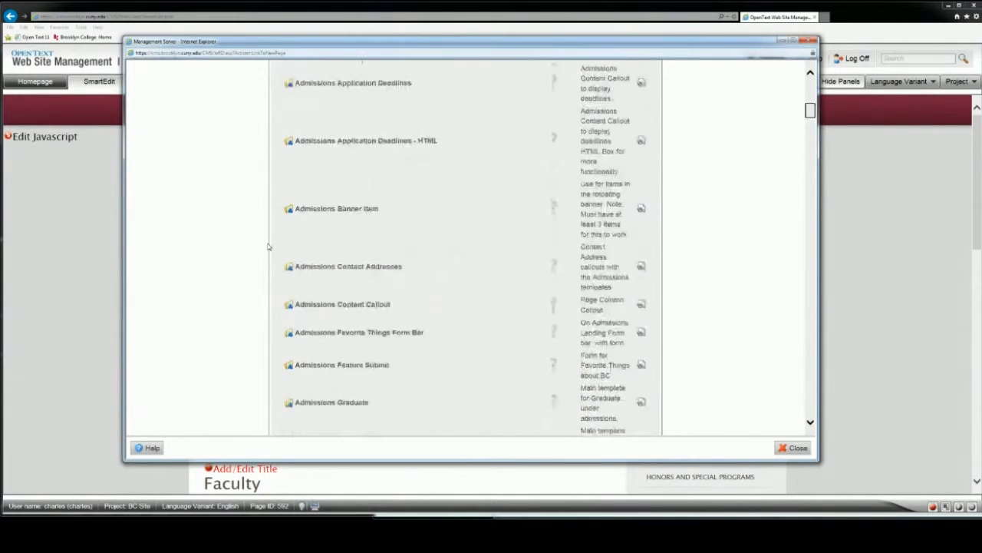
pyautogui.scroll(-15, 268, 247)
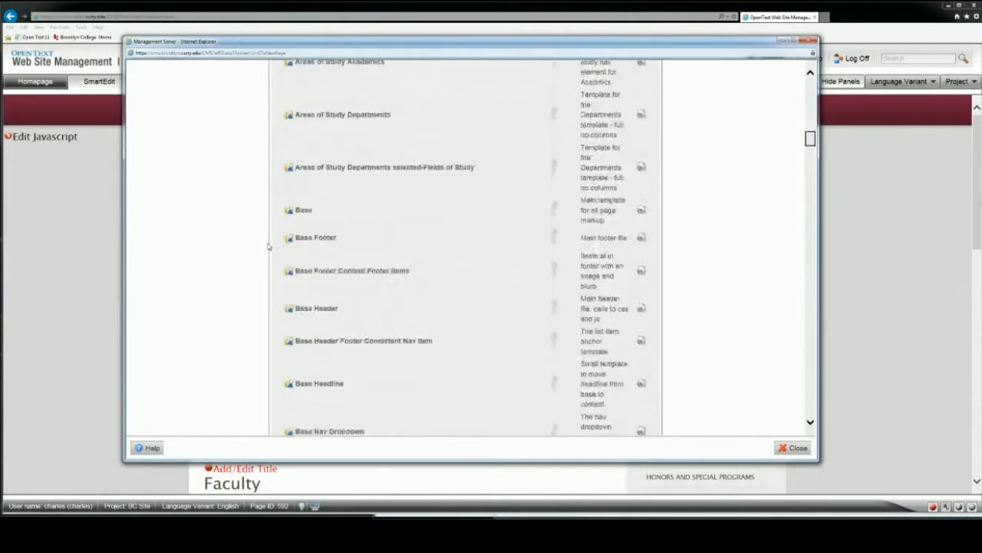
pyautogui.click(304, 211)
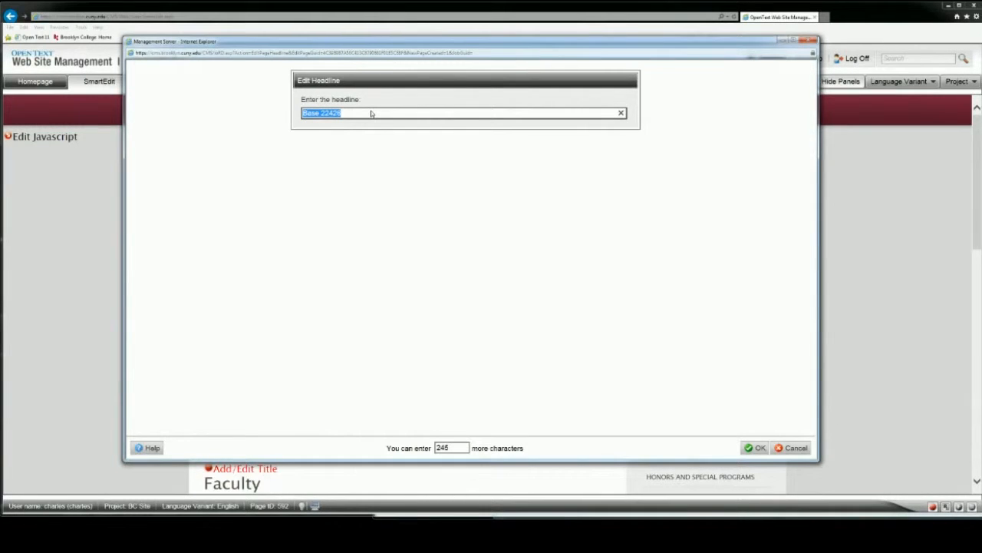
# Step: Set the new Base page's headline to "Faculty Resources" and confirm it
pyautogui.write('Faculty Resources')
pyautogui.click(757, 449)
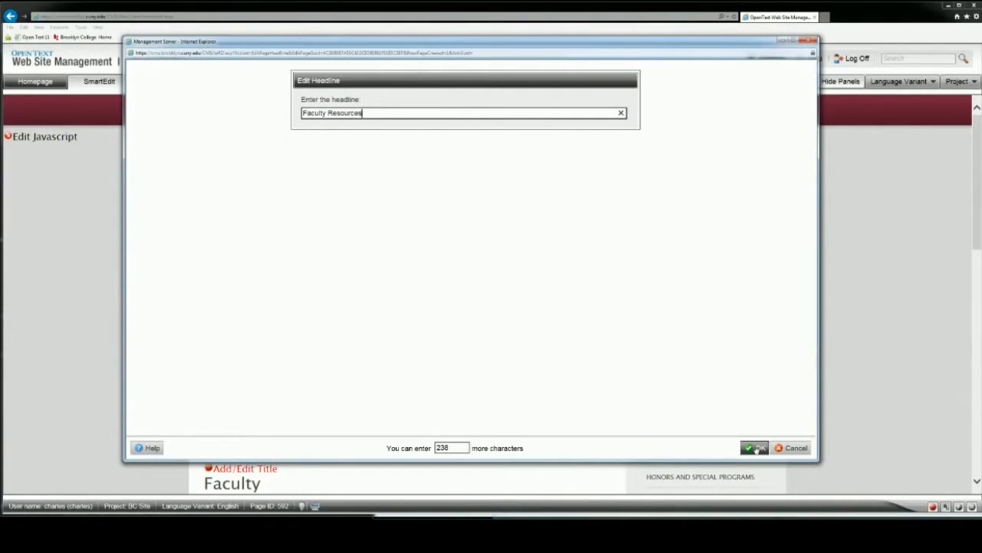
pyautogui.click(757, 447)
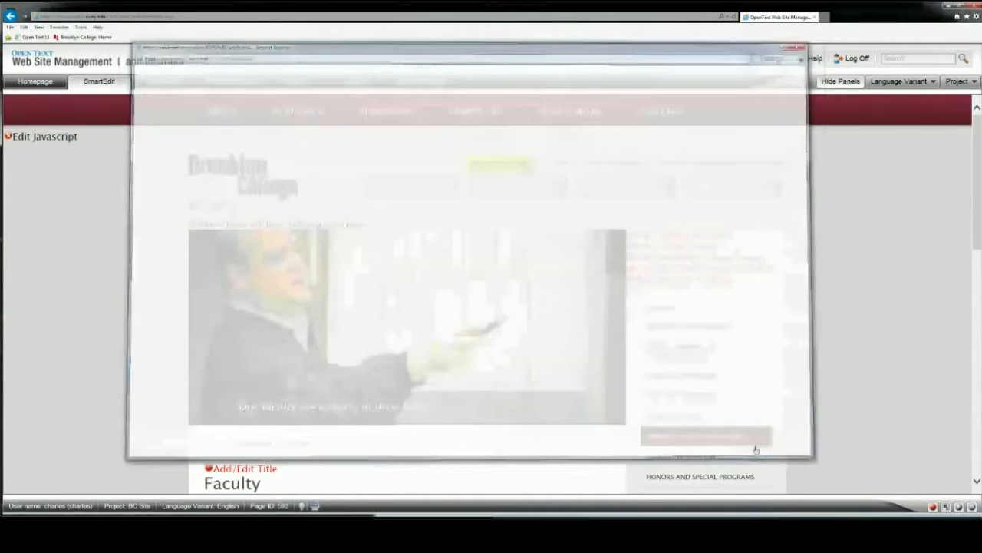
# Step: Go to the Faculty Resources page listed under Faculty and open its base for editing
pyautogui.scroll(-4, 150, 273)
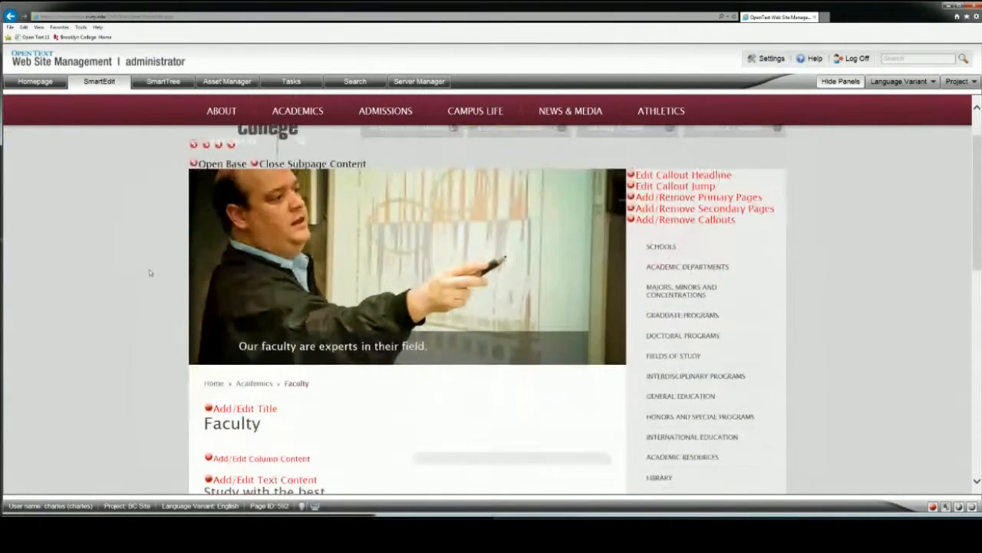
pyautogui.scroll(-2, 150, 273)
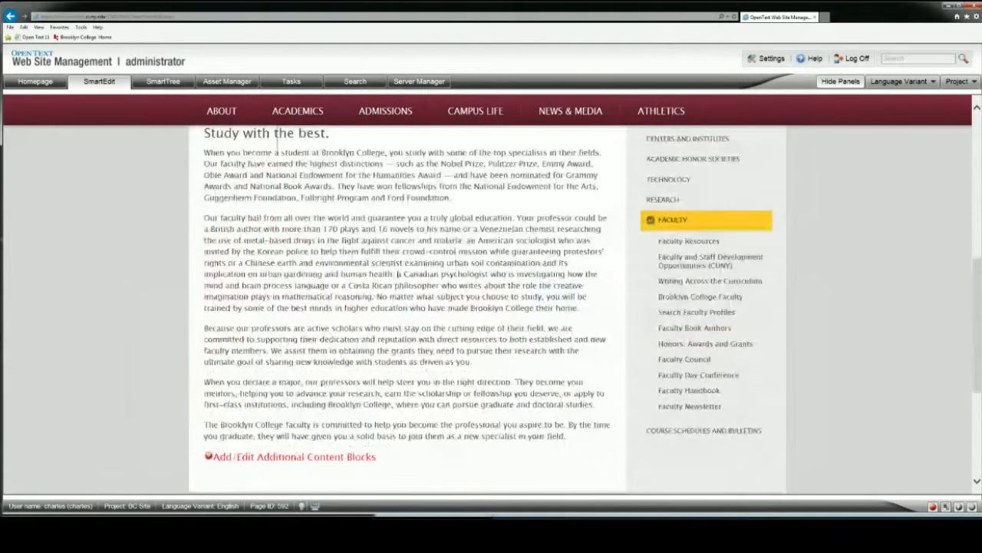
pyautogui.click(712, 242)
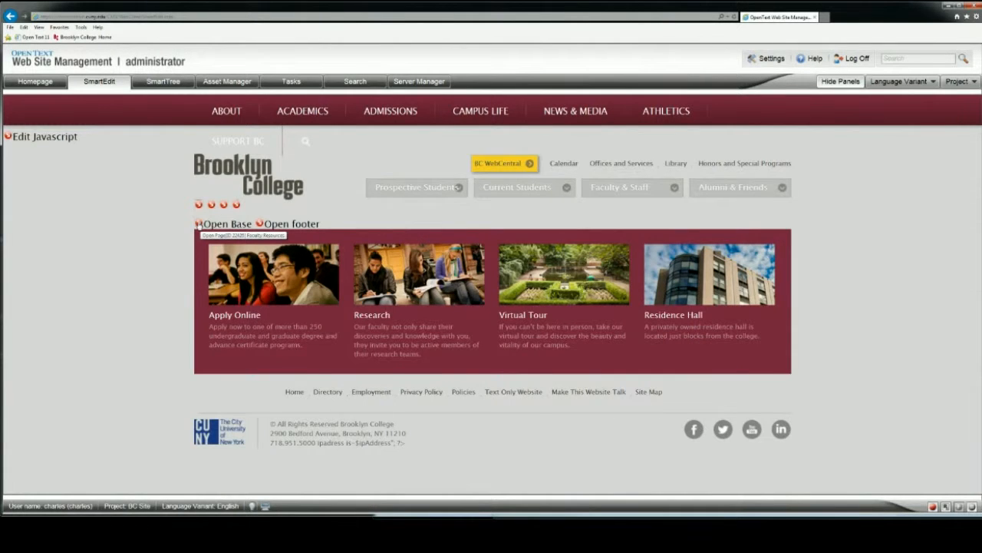
pyautogui.click(198, 224)
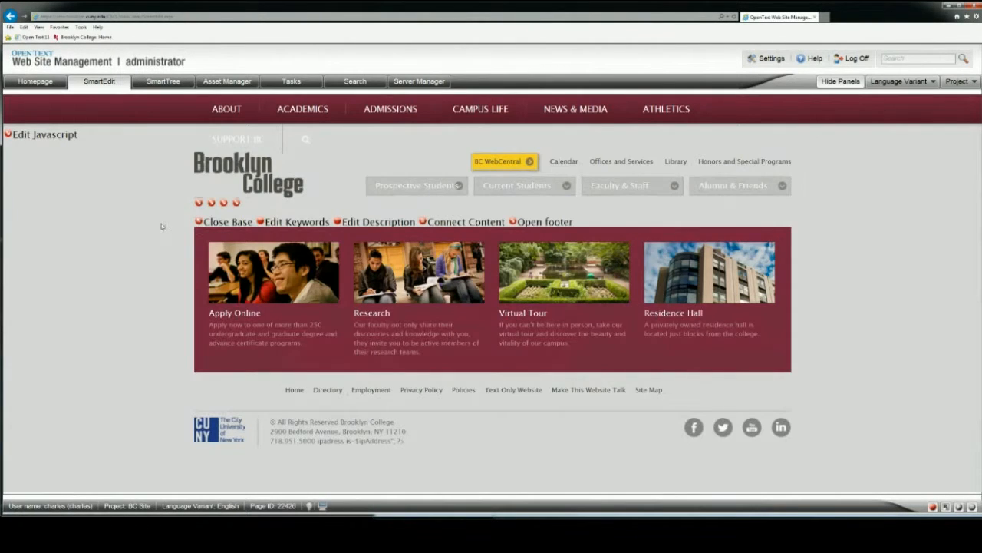
# Step: Set the file name in the Faculty Resources page properties to resources.php
pyautogui.rightClick(162, 226)
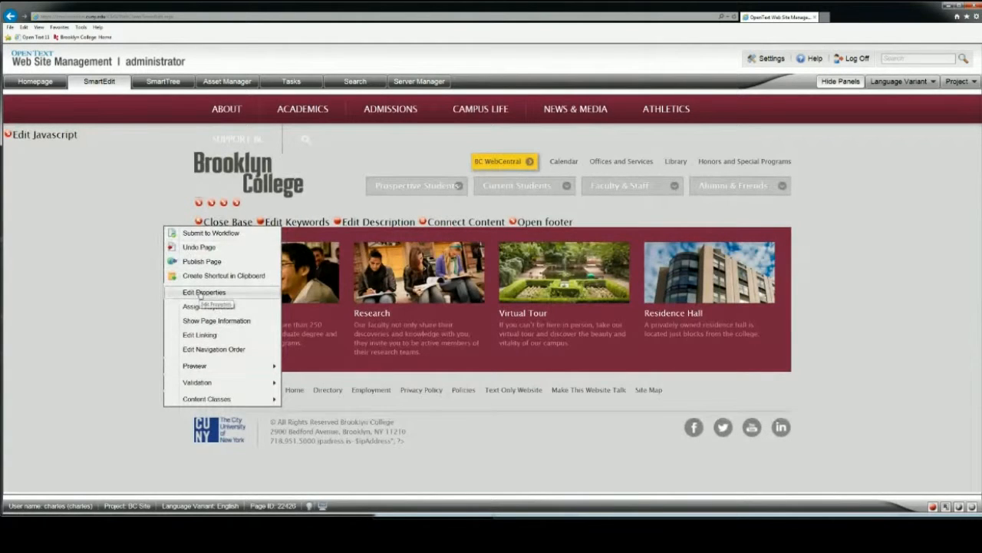
pyautogui.click(219, 294)
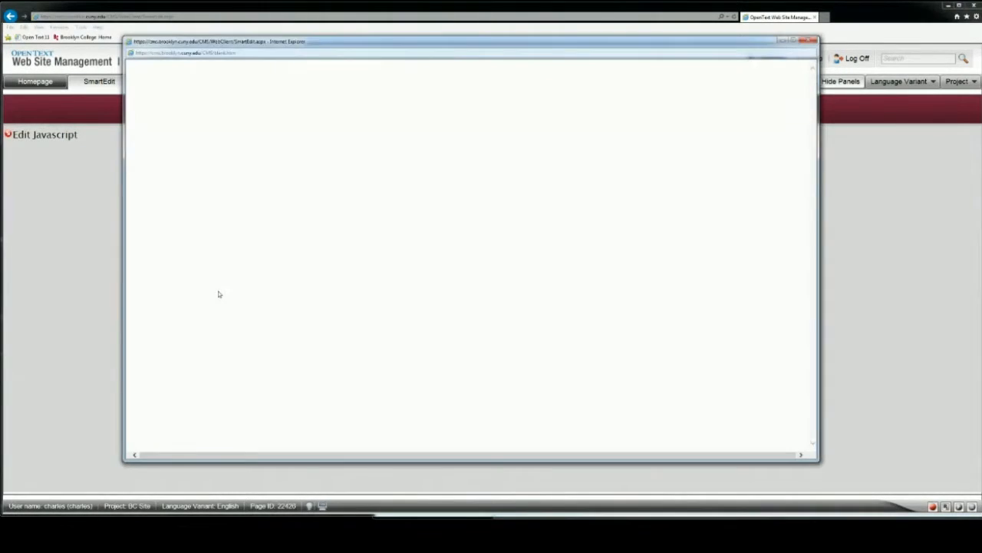
pyautogui.click(315, 159)
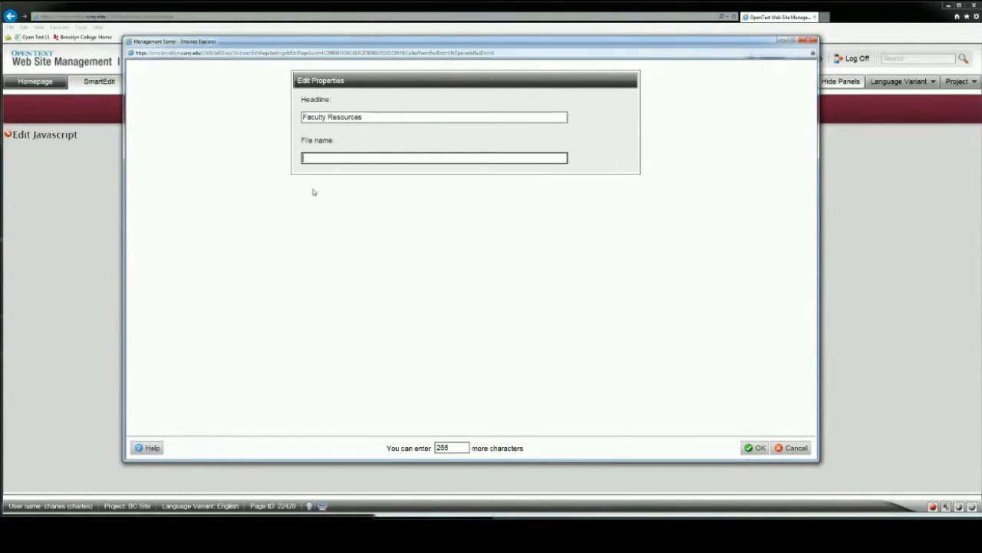
pyautogui.write('resources')
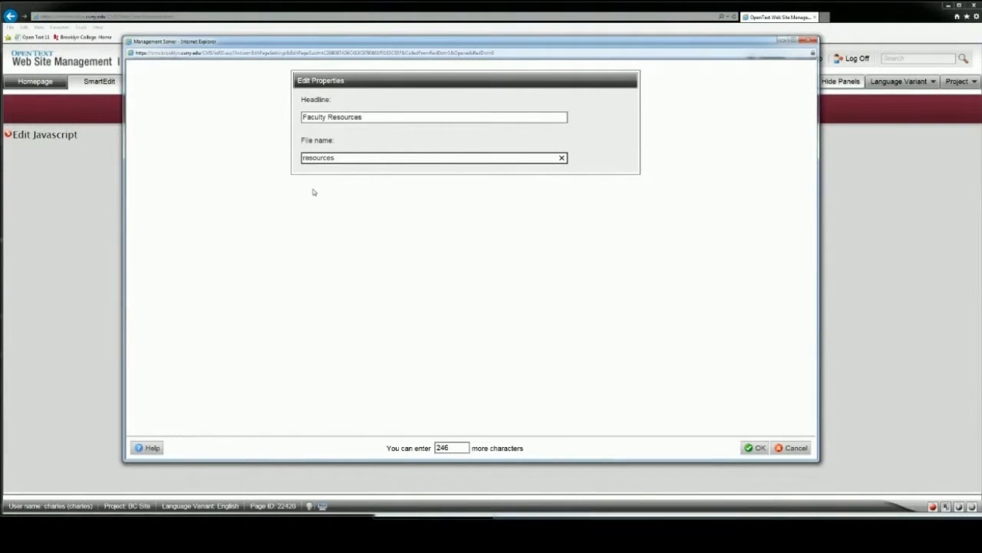
pyautogui.write('.php')
pyautogui.click(758, 448)
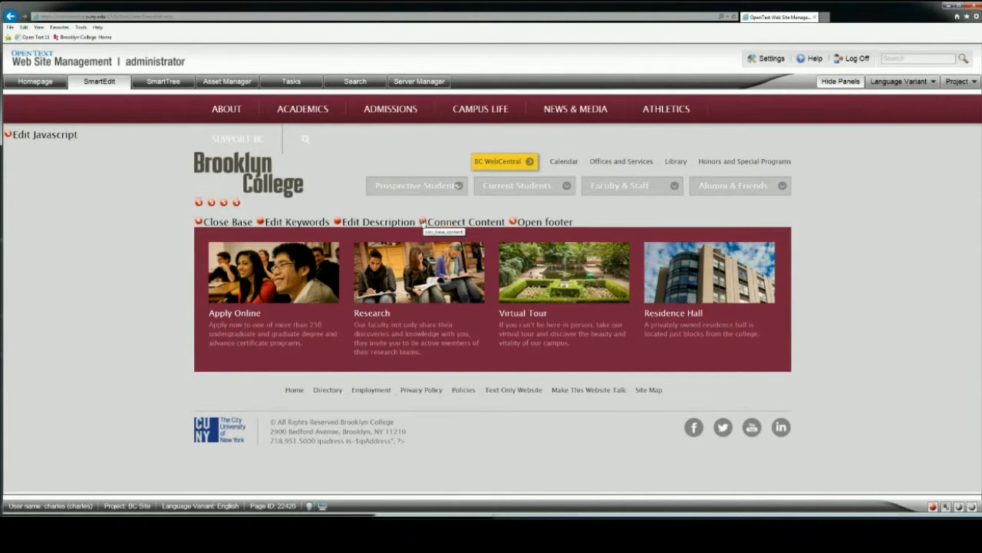
# Step: Create and connect a content page for the Faculty Resources base using the Sub Page content class
pyautogui.click(423, 221)
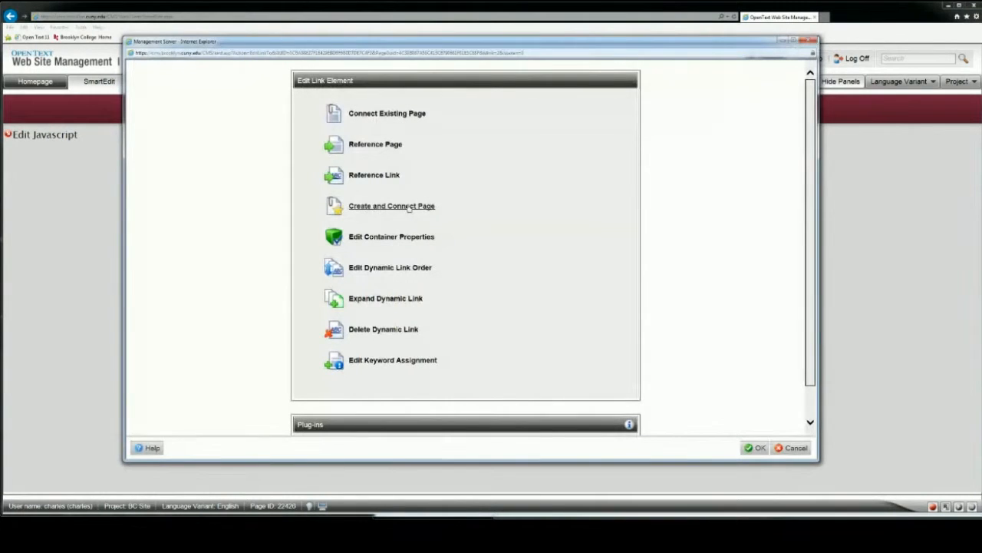
pyautogui.click(409, 206)
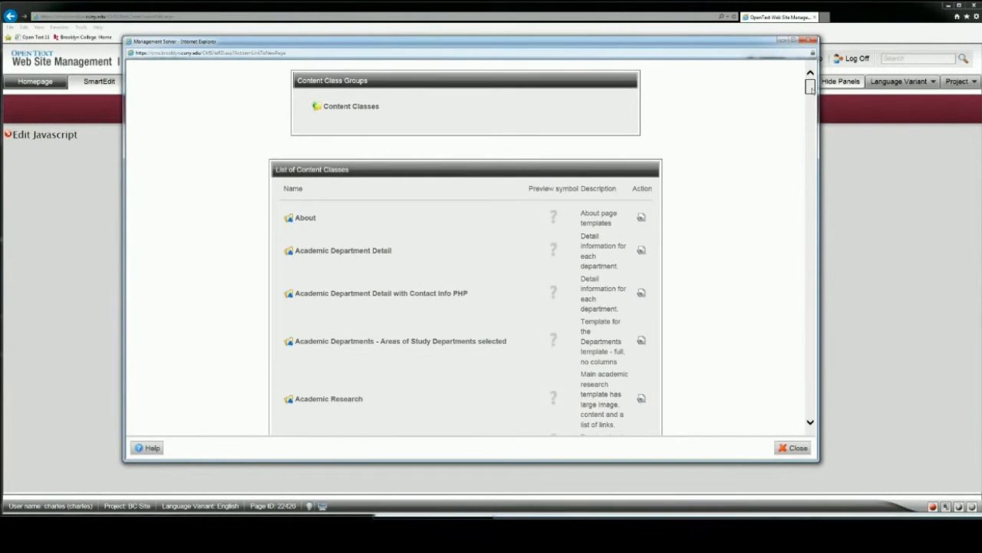
pyautogui.scroll(-3, 810, 95)
pyautogui.moveTo(810, 96); pyautogui.dragTo(811, 389)
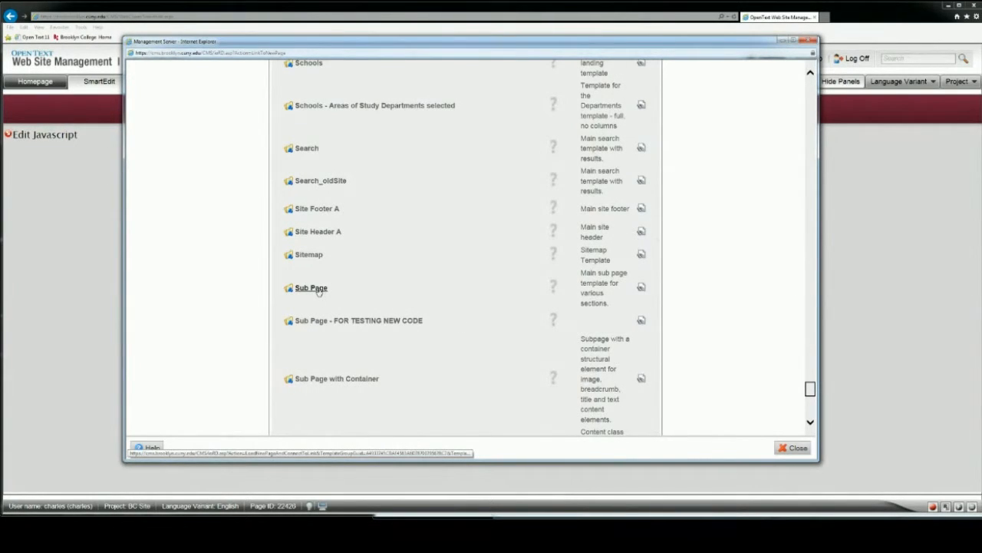
pyautogui.click(319, 289)
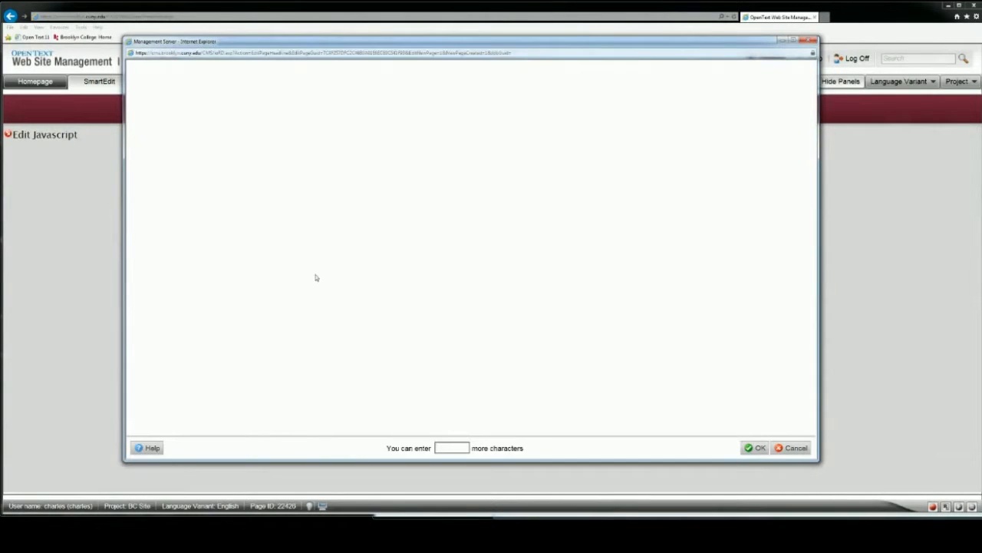
# Step: Set the new Sub Page's headline to "Faculty Resources Content" and confirm it
pyautogui.write('F')
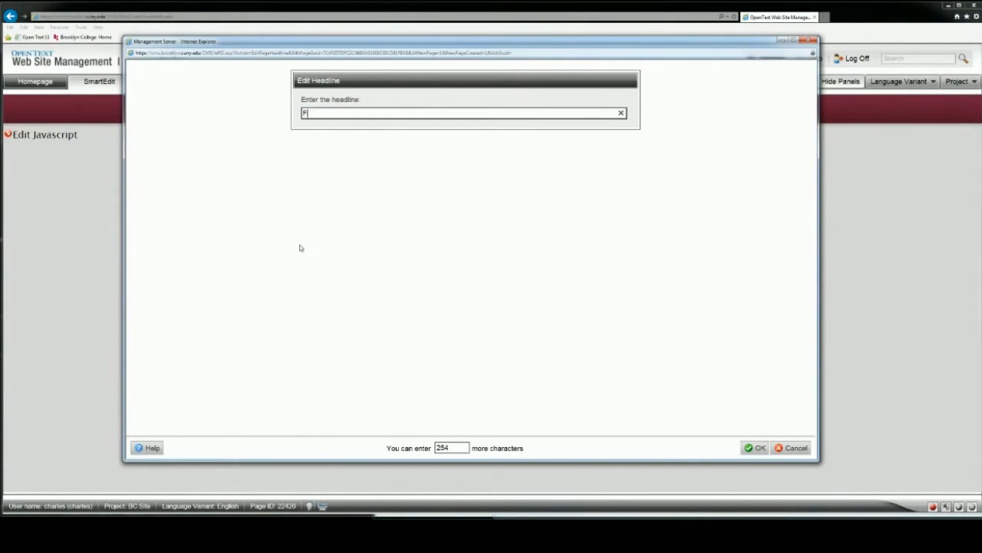
pyautogui.write('aculty Resources Content')
pyautogui.click(760, 452)
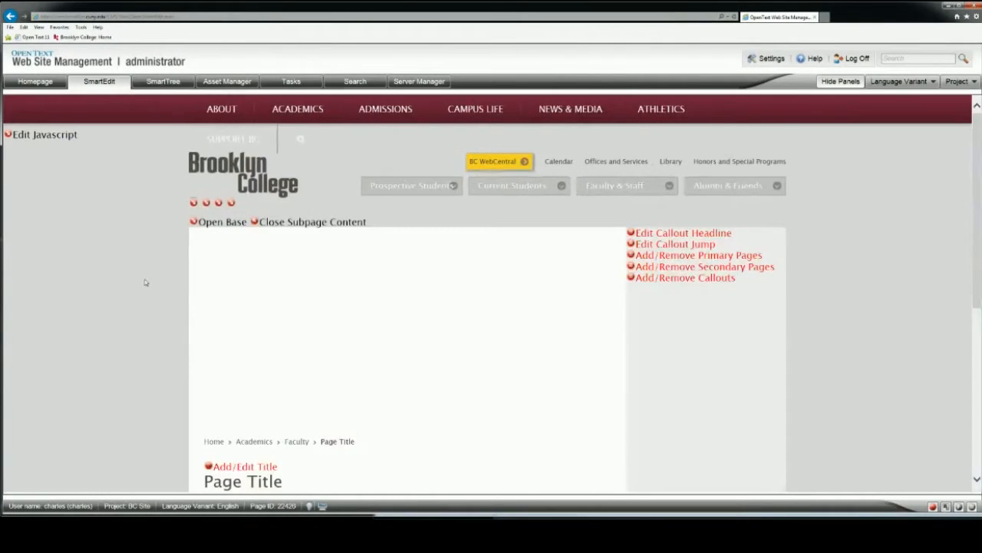
# Step: Set the page title of the Faculty Resources subpage content to "Faculty Resources"
pyautogui.scroll(-2, 145, 282)
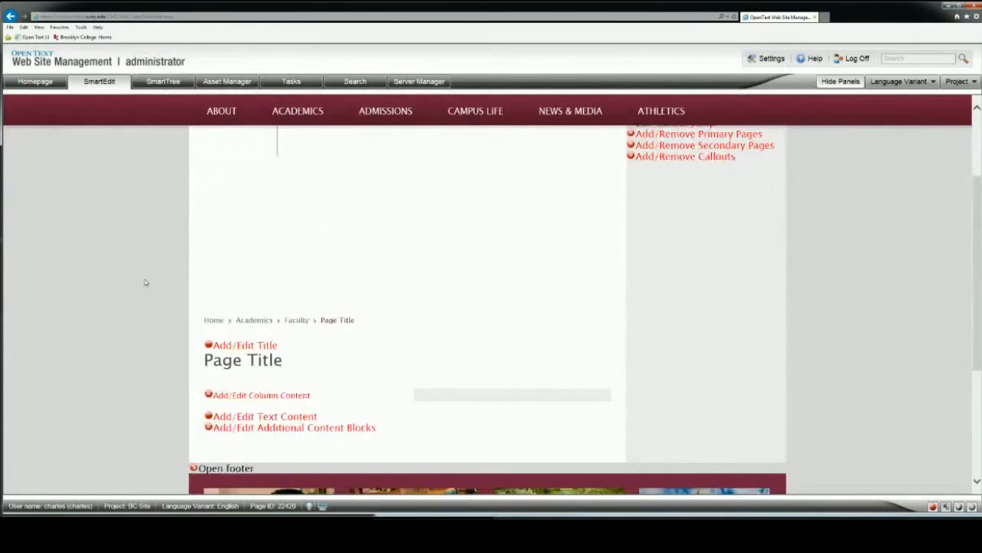
pyautogui.scroll(2, 145, 283)
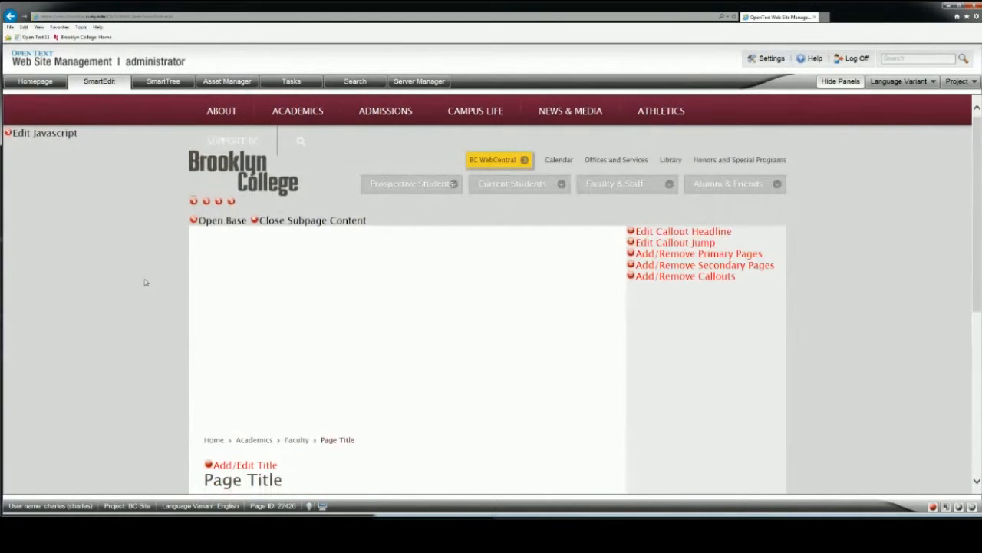
pyautogui.scroll(-1, 144, 283)
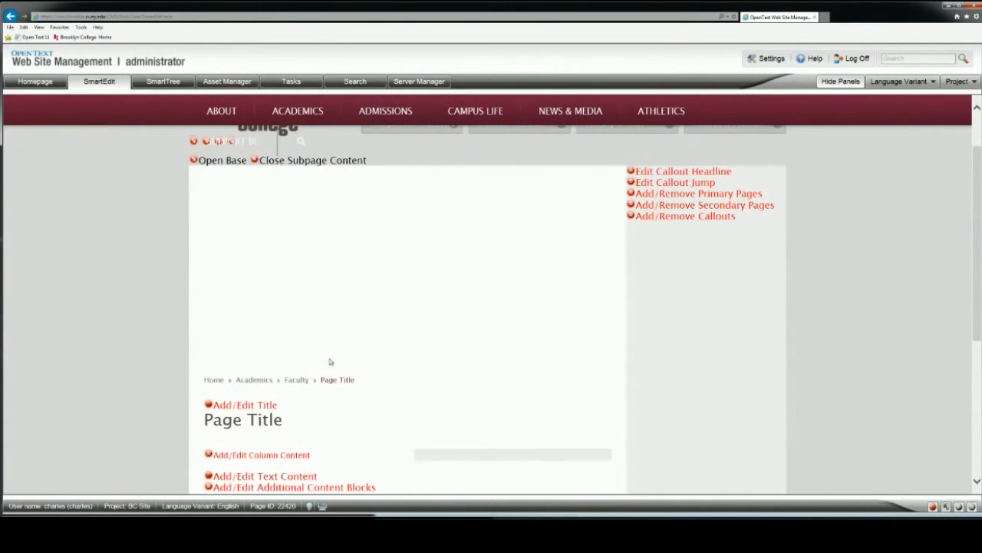
pyautogui.scroll(-2, 146, 264)
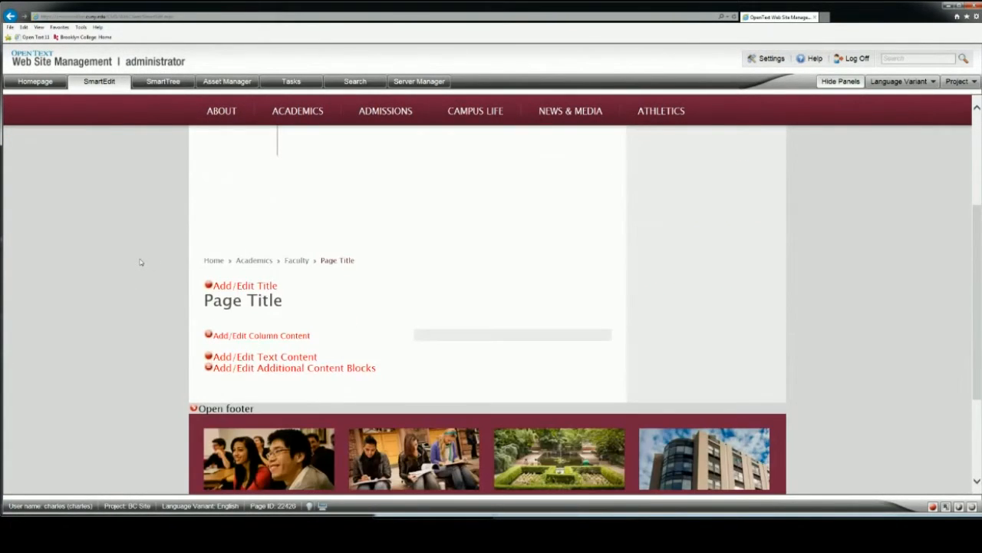
pyautogui.scroll(3, 140, 262)
pyautogui.scroll(-1, 141, 262)
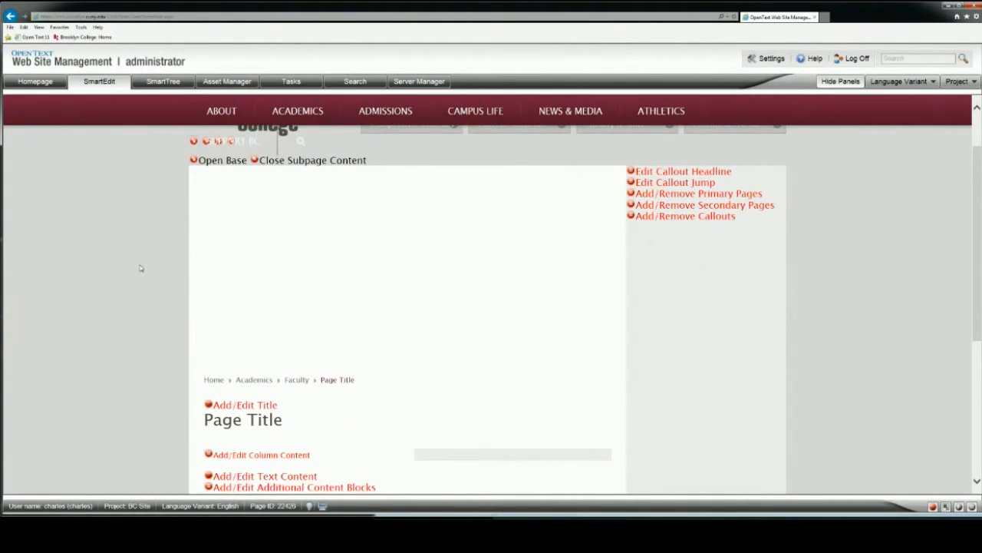
pyautogui.scroll(-1, 140, 267)
pyautogui.click(208, 346)
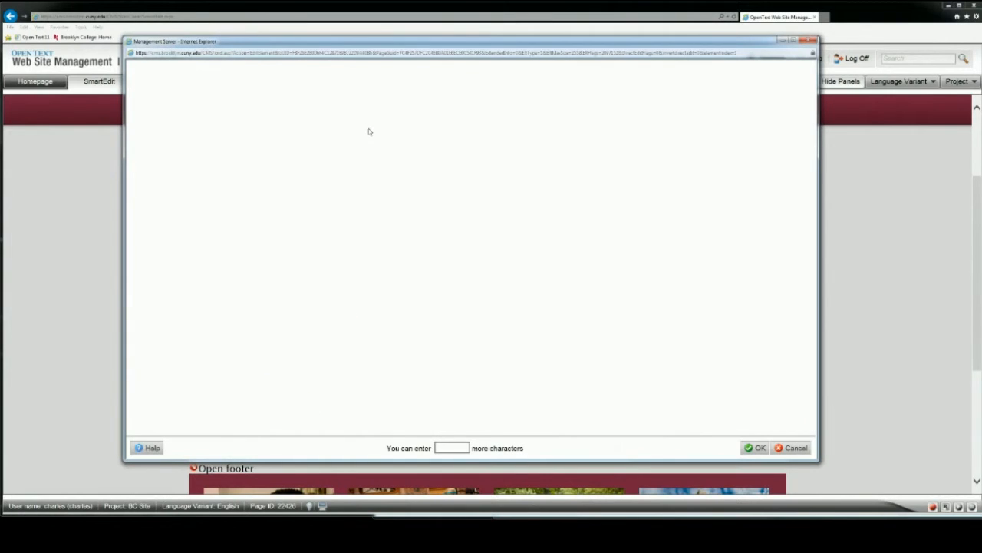
pyautogui.write('Faculty Resources')
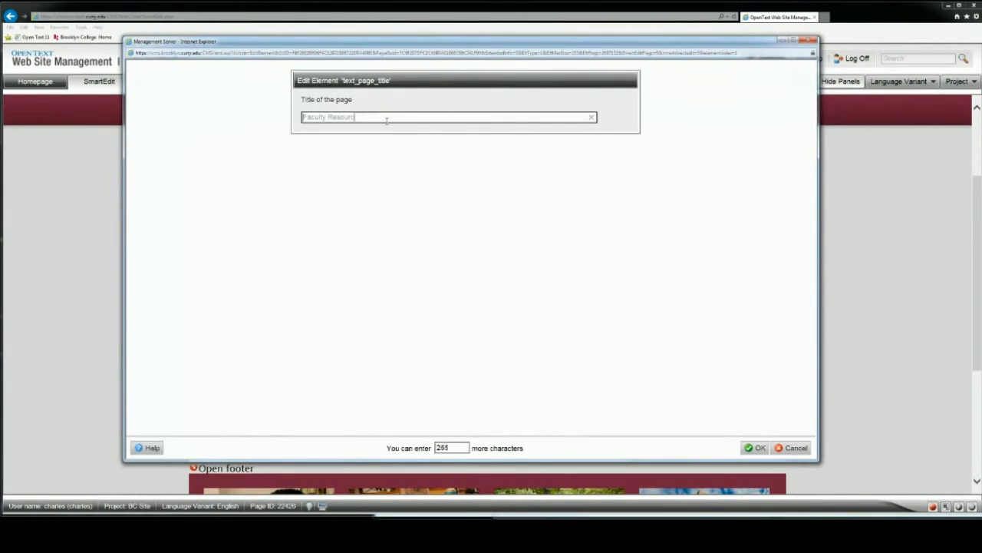
pyautogui.click(754, 449)
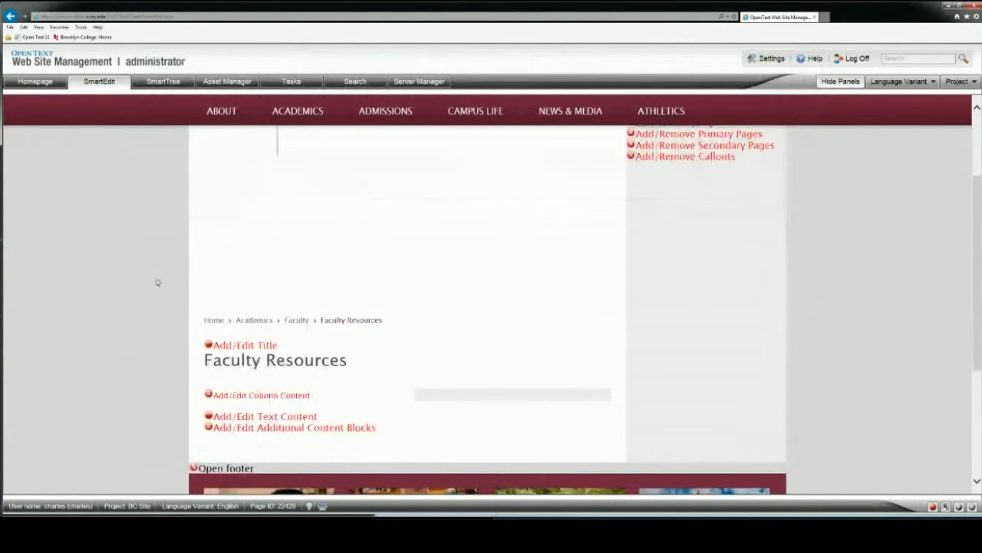
# Step: Close the Faculty Resources subpage content to finish editing it
pyautogui.scroll(-1, 158, 282)
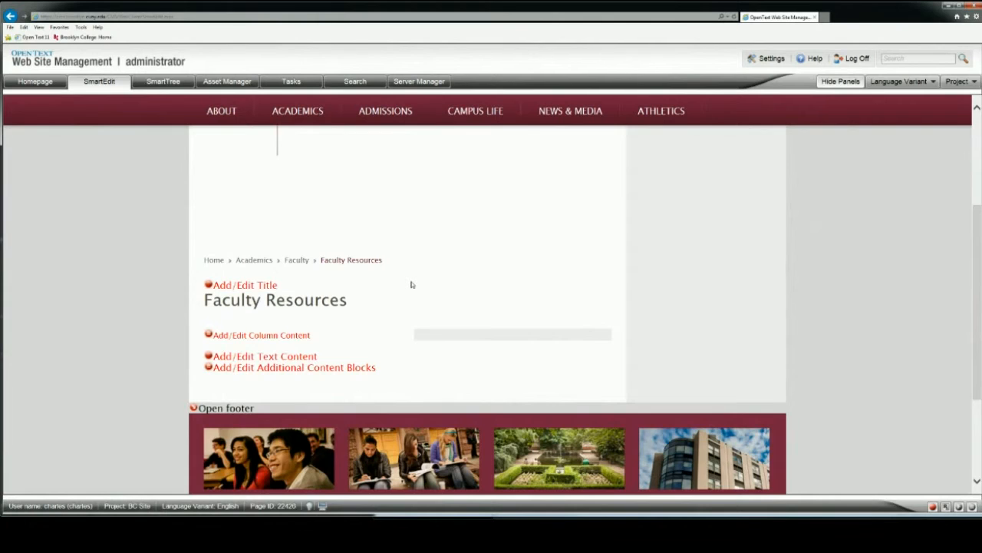
pyautogui.scroll(3, 412, 285)
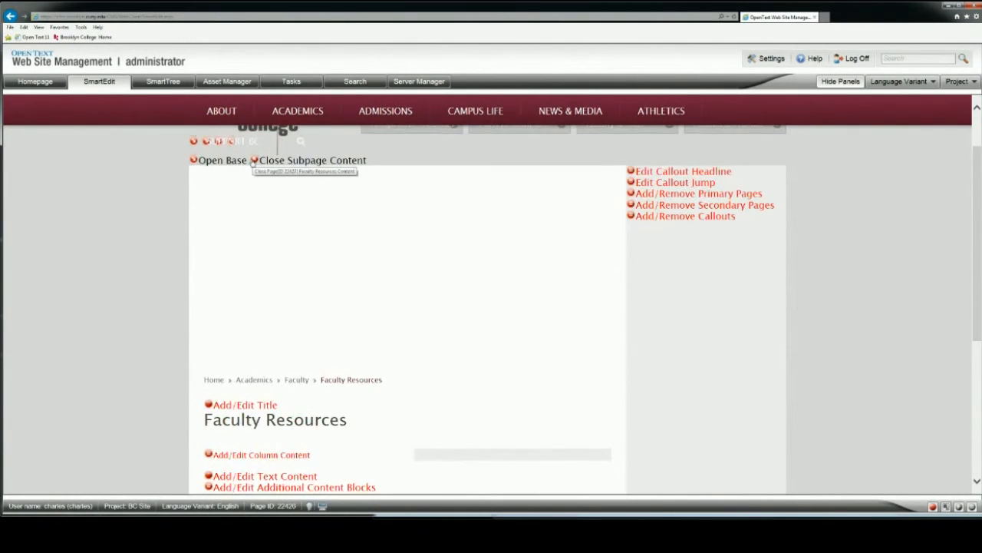
pyautogui.click(254, 160)
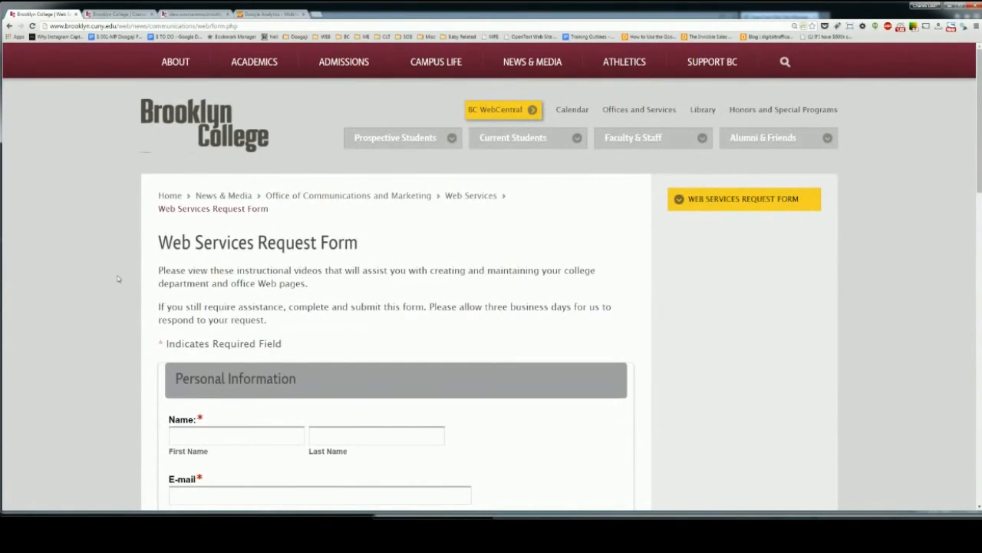
# Step: In the Brooklyn College Web Services Request Form, set the type of request to Add New Content and activate the More Information field
pyautogui.scroll(-6, 118, 278)
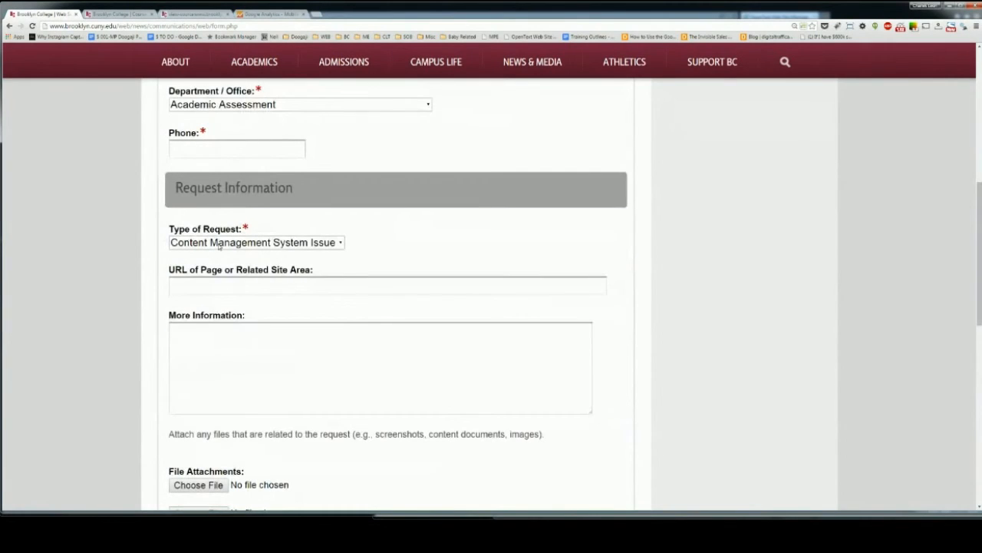
pyautogui.click(221, 244)
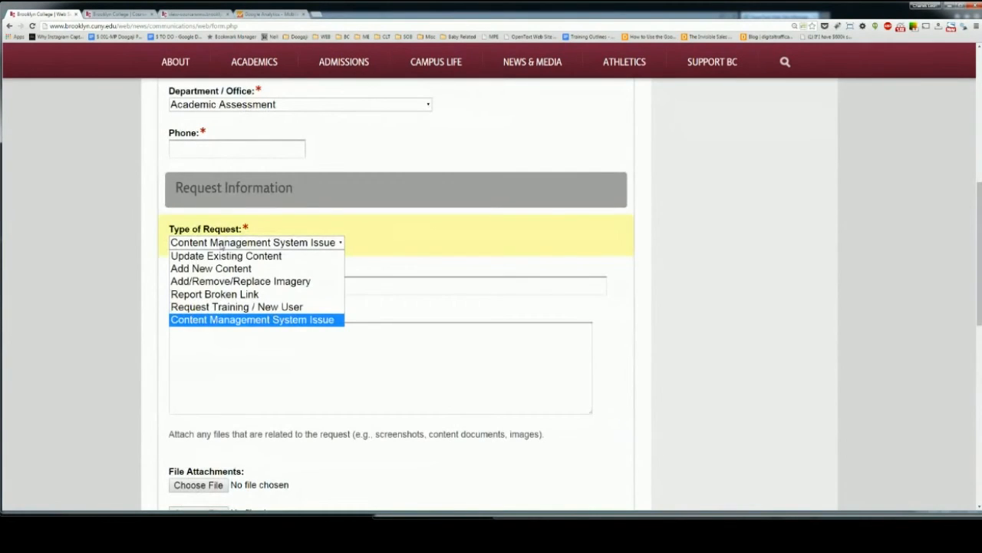
pyautogui.click(219, 269)
pyautogui.click(213, 346)
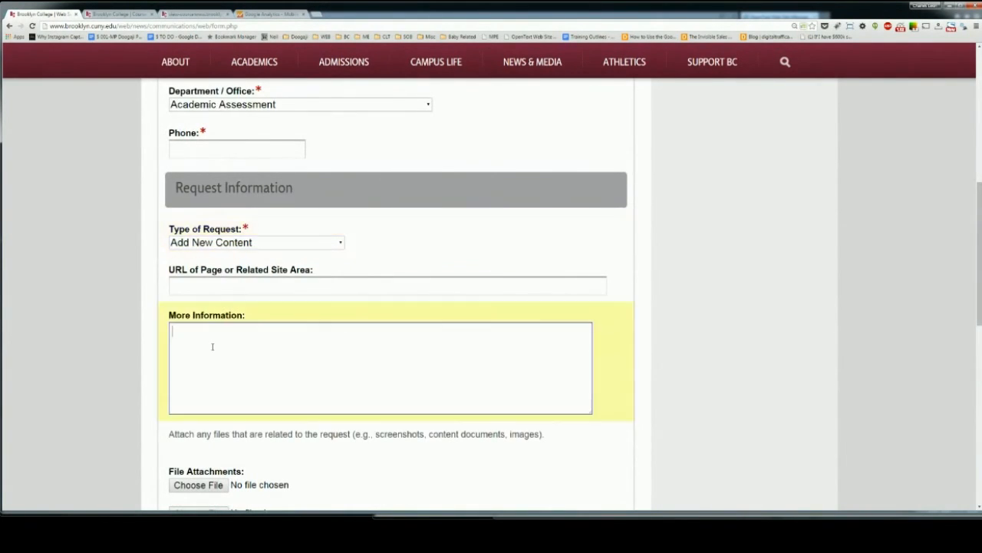